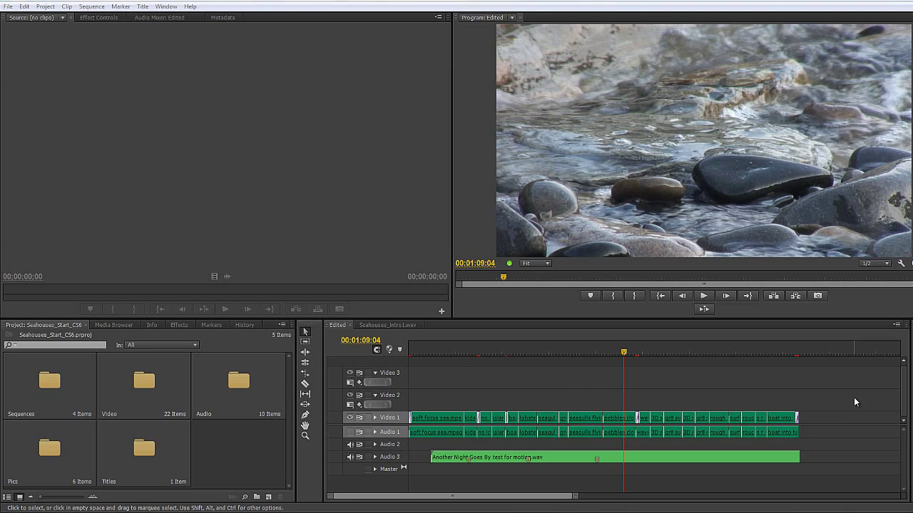
Step: With the timeline active, display the File > Adobe Dynamic Link options for Encore and After Effects
{"action": "left_click", "coordinate": [522, 340]}
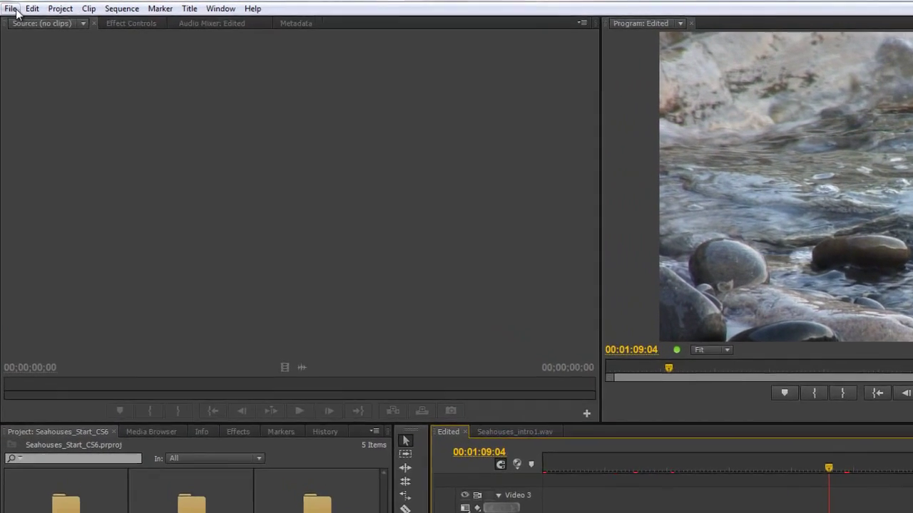
{"action": "left_click", "coordinate": [12, 9]}
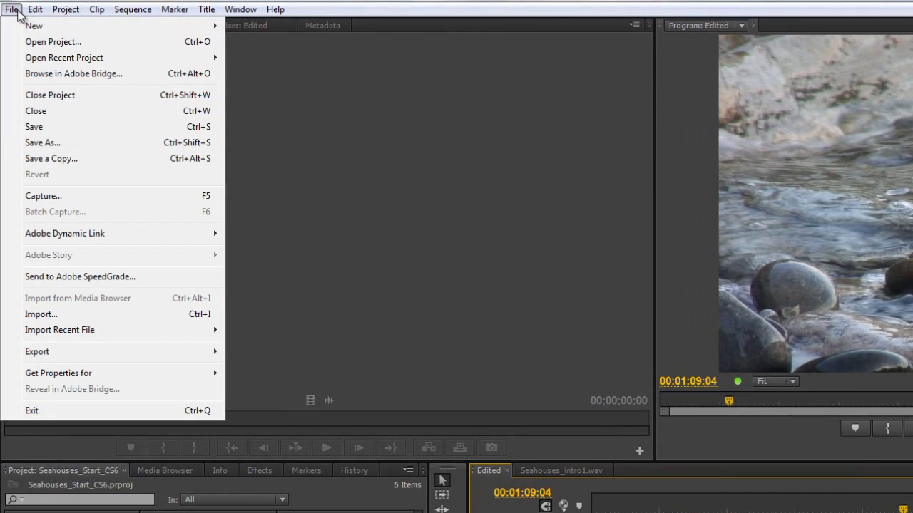
{"action": "mouse_move", "coordinate": [56, 216]}
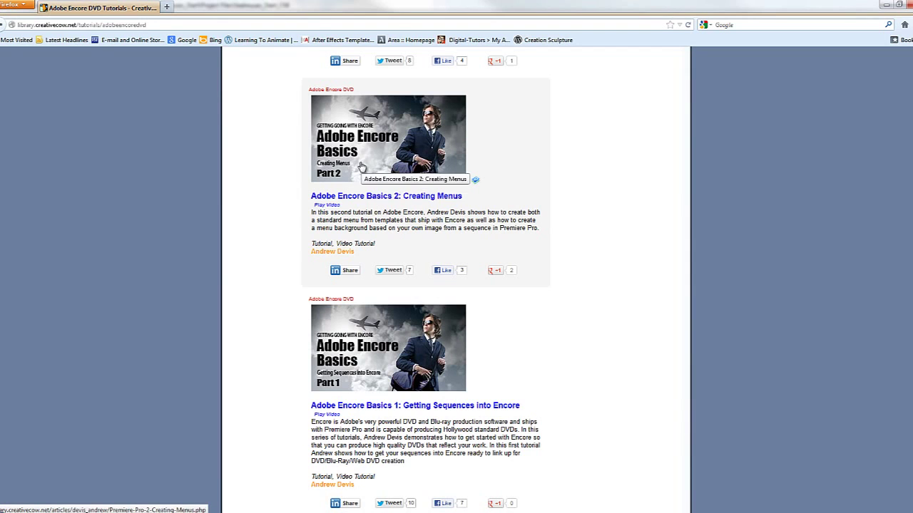
Step: Browse the Creative COW Encore Basics tutorial listing, then minimize the browser
{"action": "scroll", "coordinate": [399, 386], "scroll_direction": "up", "scroll_amount": 8}
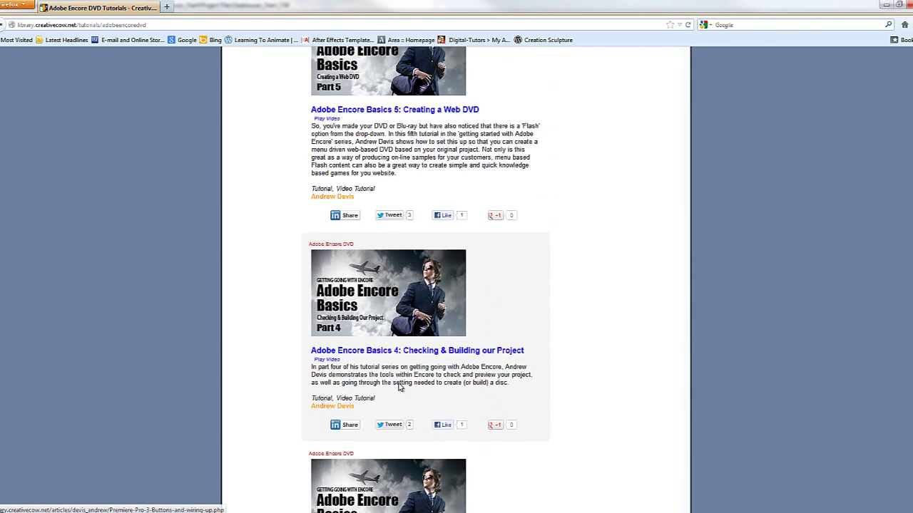
{"action": "scroll", "coordinate": [399, 386], "scroll_direction": "up", "scroll_amount": 6}
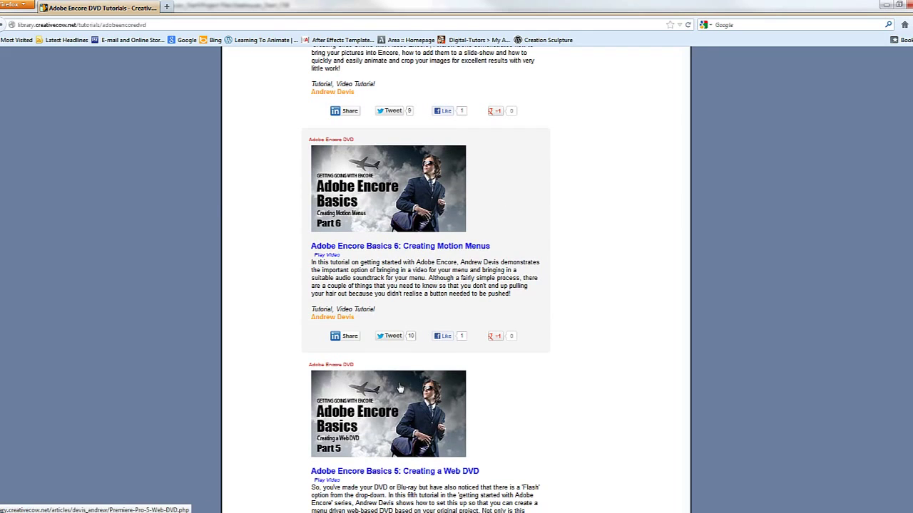
{"action": "scroll", "coordinate": [489, 272], "scroll_direction": "up", "scroll_amount": 3}
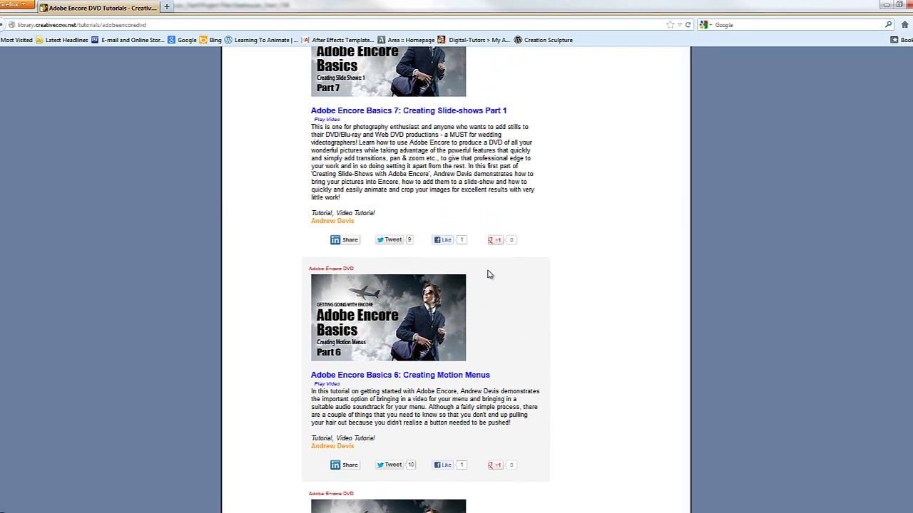
{"action": "scroll", "coordinate": [488, 274], "scroll_direction": "up", "scroll_amount": 5}
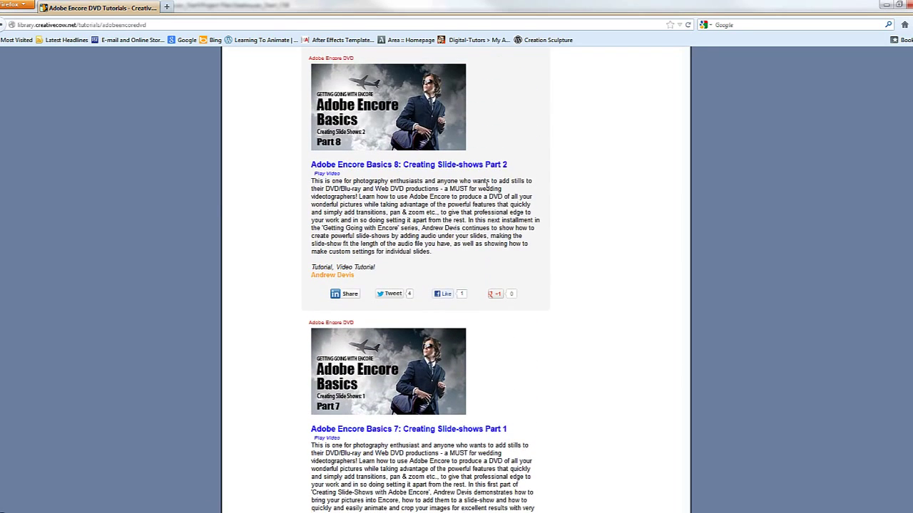
{"action": "scroll", "coordinate": [501, 206], "scroll_direction": "up", "scroll_amount": 3}
{"action": "scroll", "coordinate": [492, 236], "scroll_direction": "down", "scroll_amount": 3}
{"action": "scroll", "coordinate": [483, 292], "scroll_direction": "down", "scroll_amount": 10}
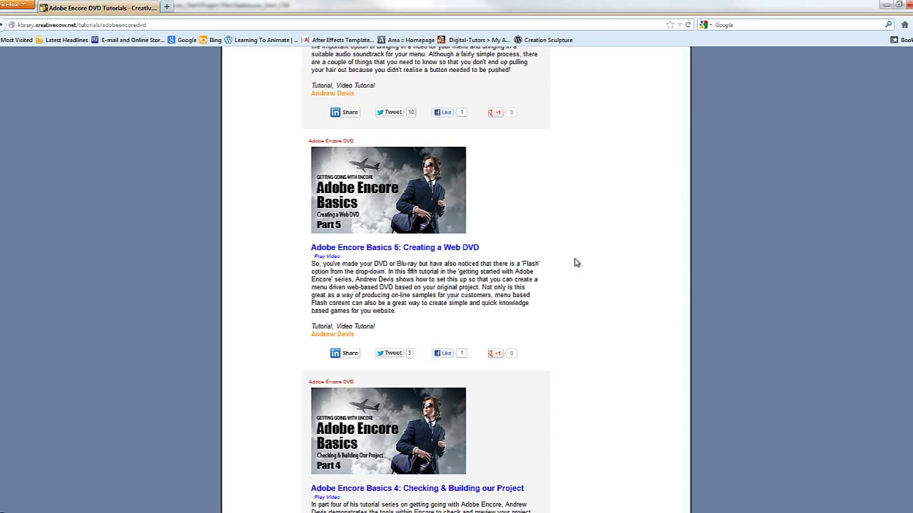
{"action": "left_click", "coordinate": [883, 6]}
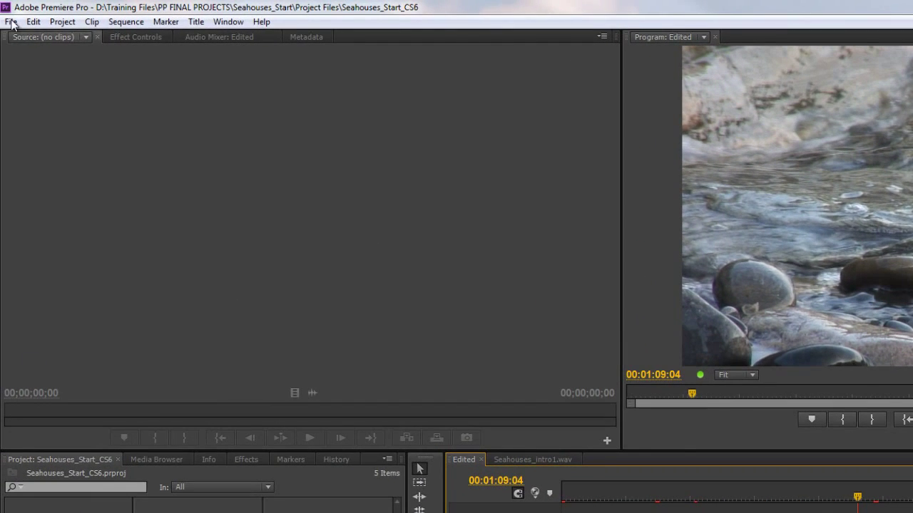
Step: Show the Adobe Dynamic Link submenu under Premiere's File menu again
{"action": "left_click", "coordinate": [10, 21]}
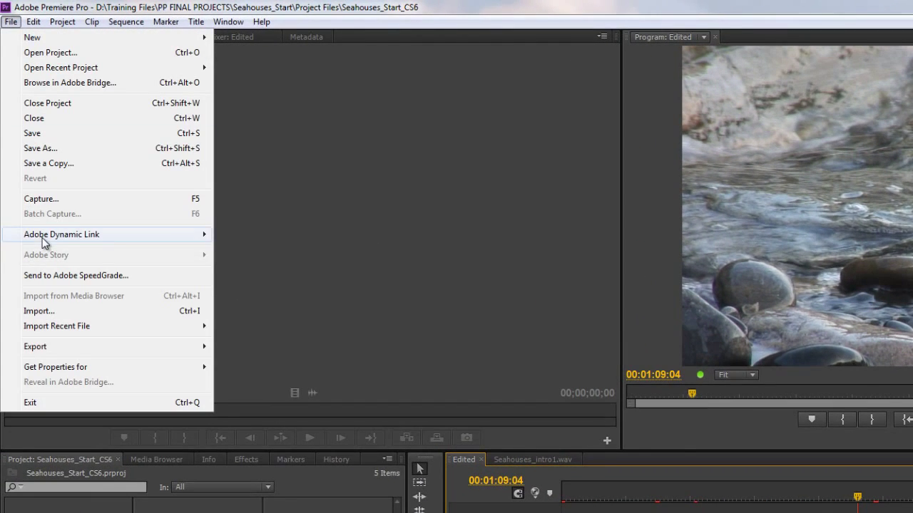
{"action": "mouse_move", "coordinate": [128, 235]}
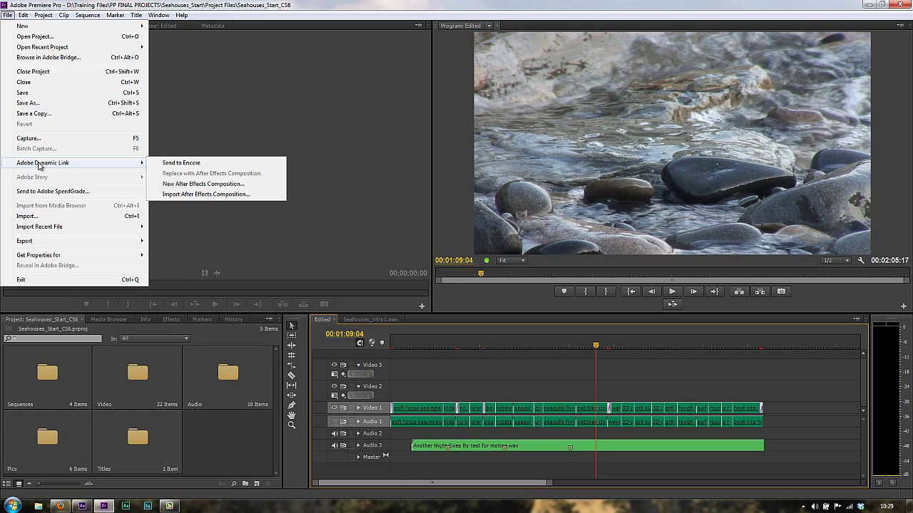
Step: Drag the Edited sequence from Premiere's Sequences bin into the After Effects Project panel
{"action": "left_click", "coordinate": [97, 501]}
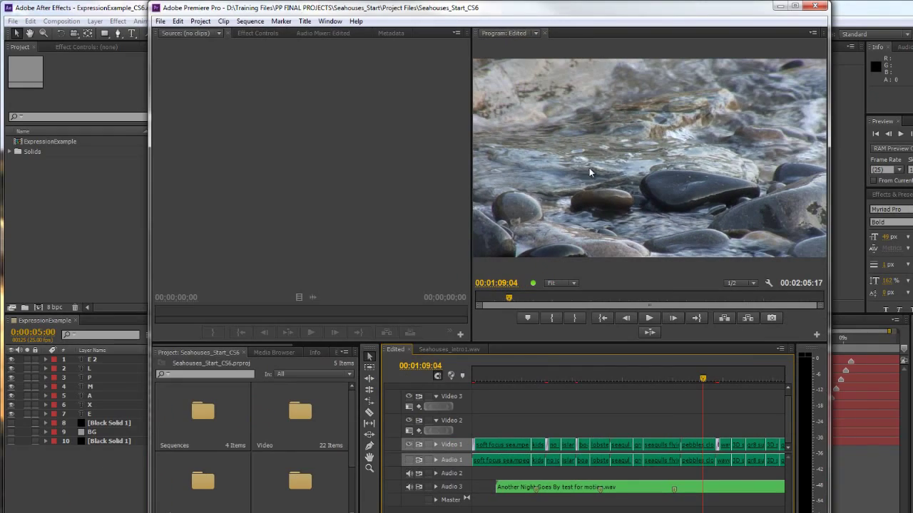
{"action": "left_click_drag", "start_coordinate": [565, 10], "coordinate": [626, 14]}
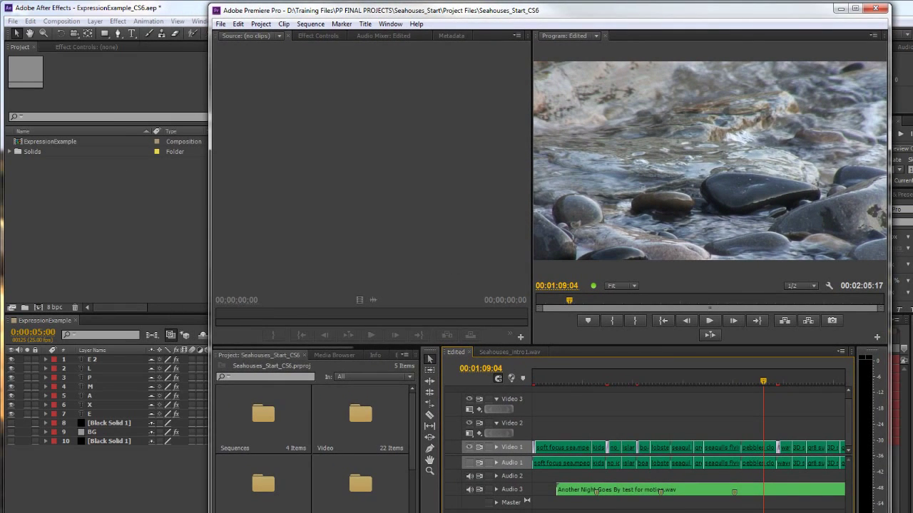
{"action": "double_click", "coordinate": [255, 420]}
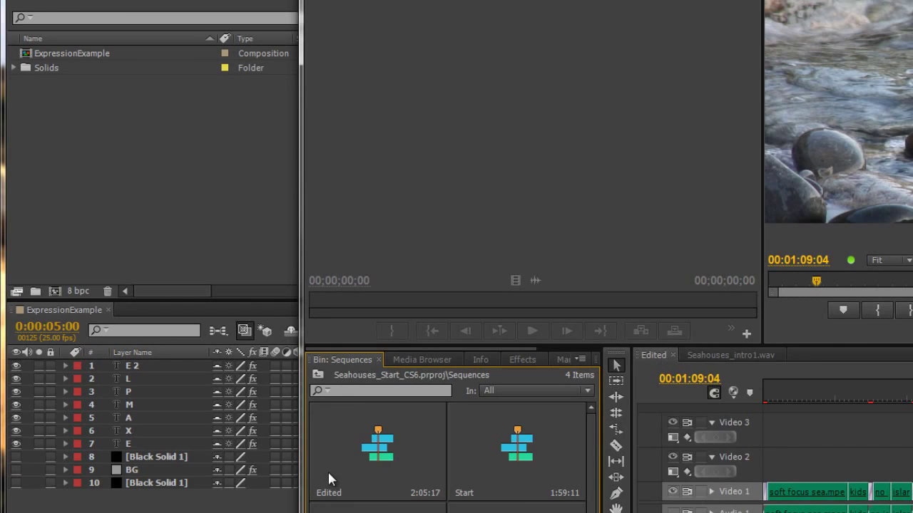
{"action": "left_click", "coordinate": [380, 453]}
{"action": "left_click_drag", "start_coordinate": [380, 454], "coordinate": [91, 160]}
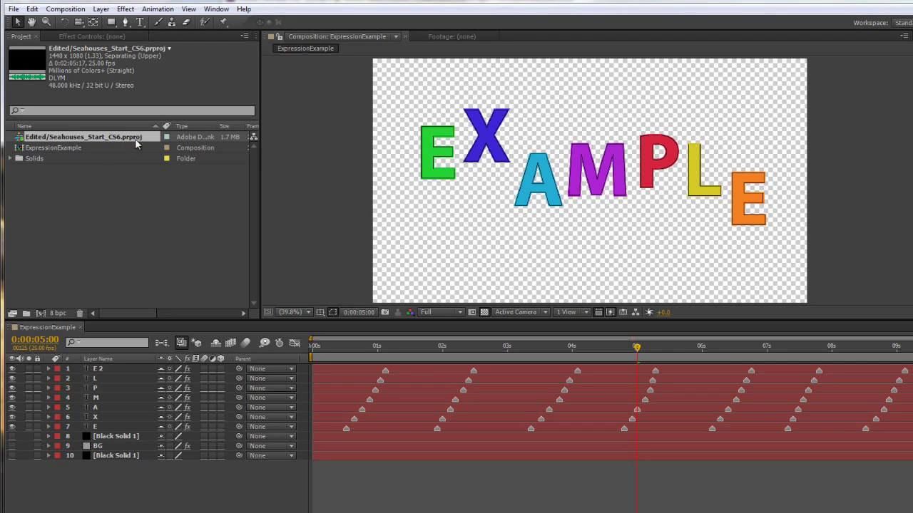
Step: Widen the Type column of the maximized Project panel to read 'Adobe Dynamic Link', then restore it
{"action": "left_click", "coordinate": [218, 198]}
{"action": "key", "text": "grave"}
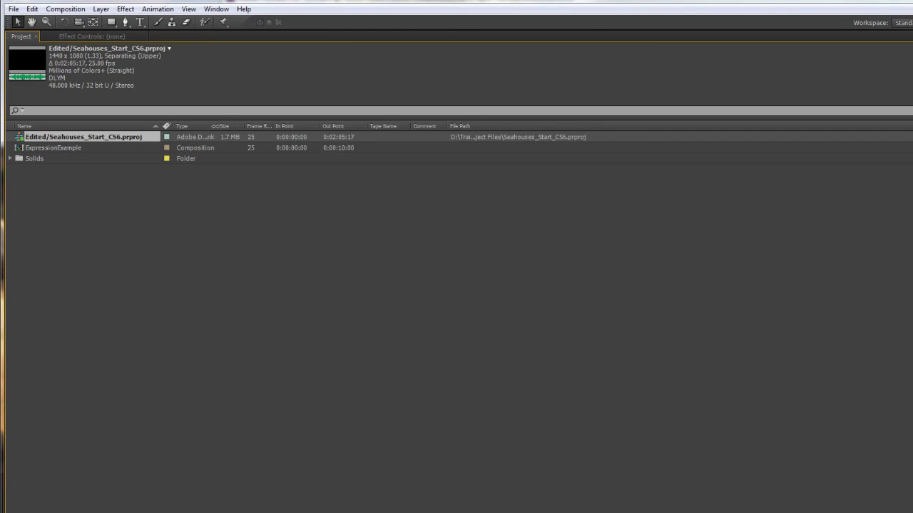
{"action": "left_click_drag", "start_coordinate": [214, 126], "coordinate": [255, 126]}
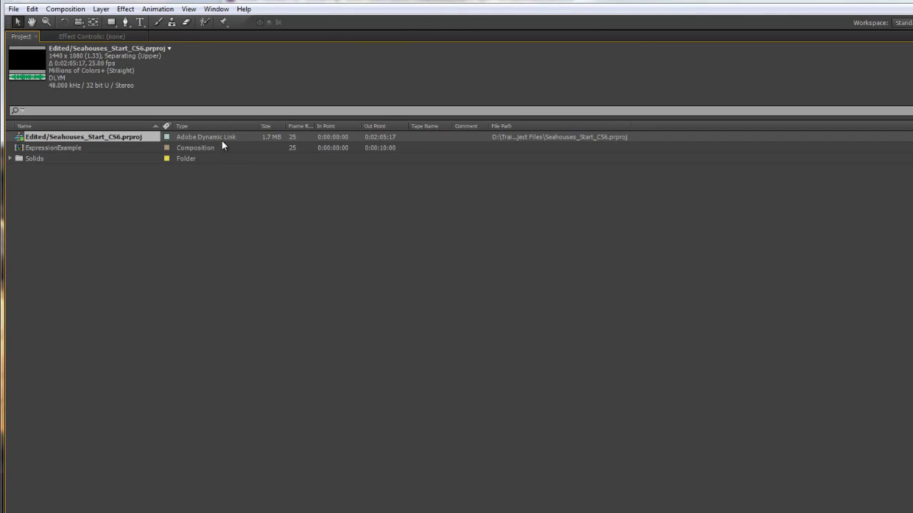
{"action": "key", "text": "grave"}
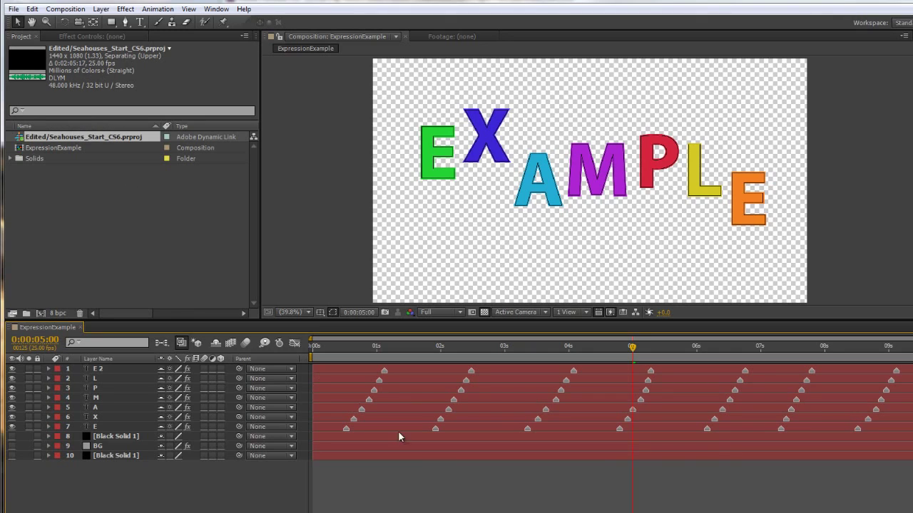
Step: Build a new comp from the linked Edited sequence, scrub its sea footage, and return to ExpressionExample
{"action": "left_click", "coordinate": [470, 372]}
{"action": "left_click_drag", "start_coordinate": [82, 140], "coordinate": [40, 312]}
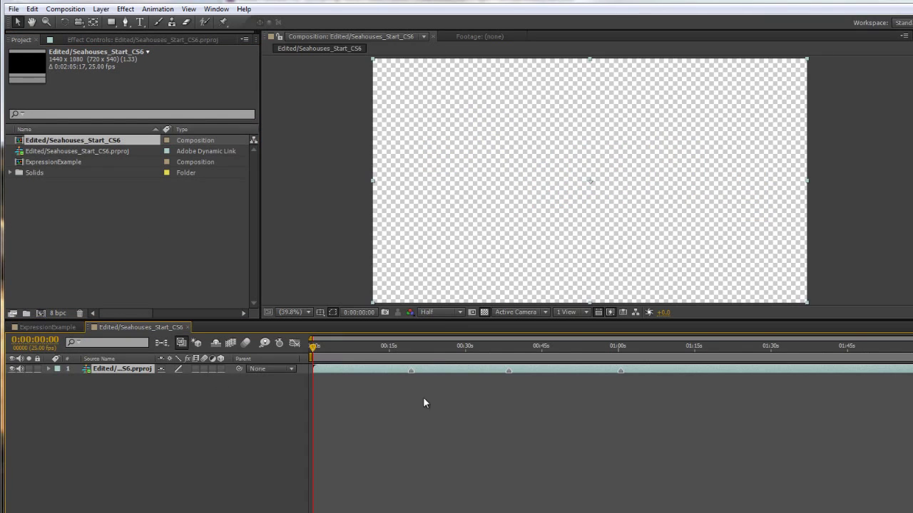
{"action": "left_click", "coordinate": [424, 348]}
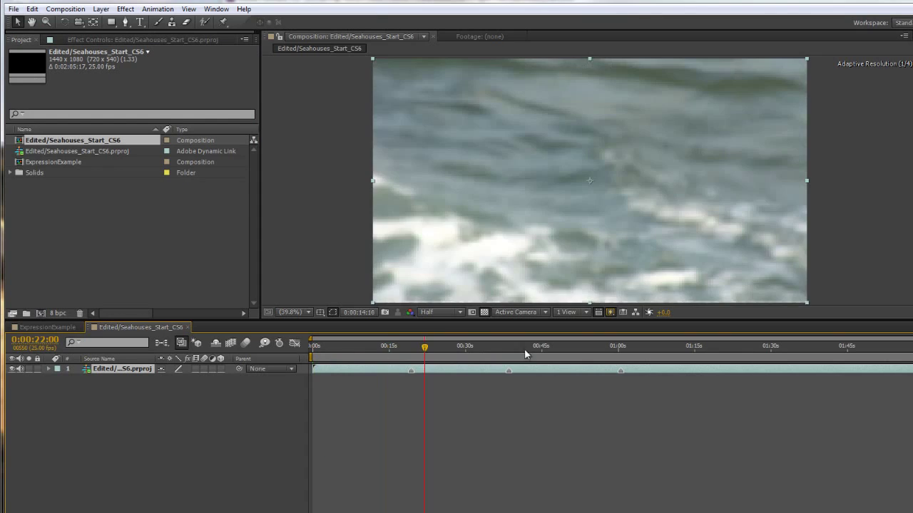
{"action": "left_click_drag", "start_coordinate": [541, 349], "coordinate": [737, 358]}
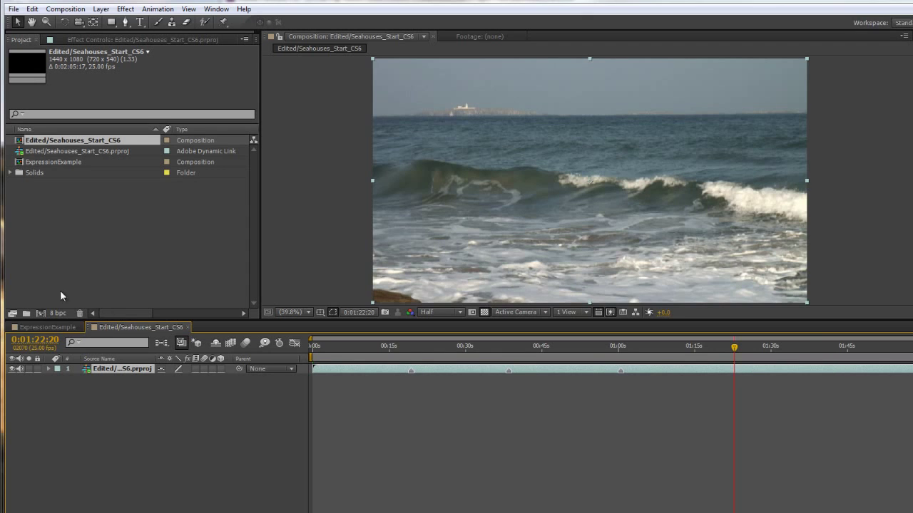
{"action": "left_click", "coordinate": [47, 327]}
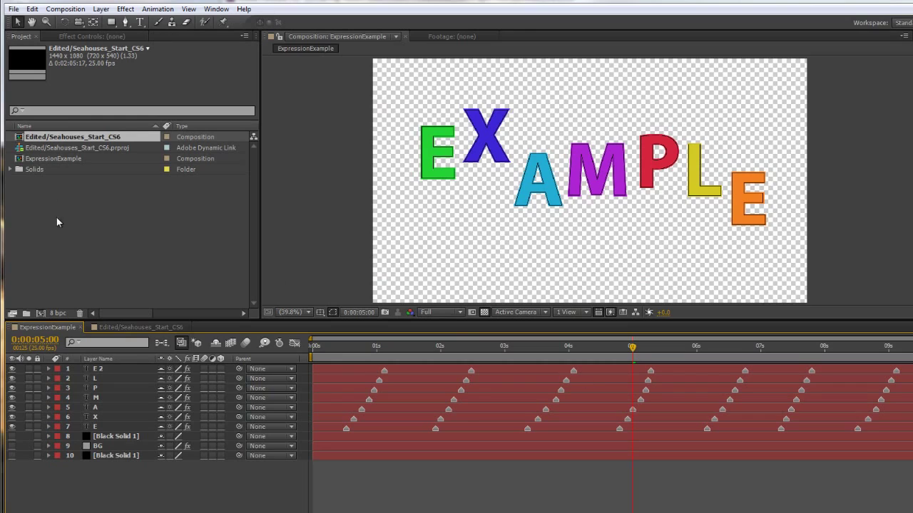
Step: Add the linked Edited sequence as bottom layer 11 of ExpressionExample and slide it to a lighthouse shot
{"action": "left_click", "coordinate": [57, 148]}
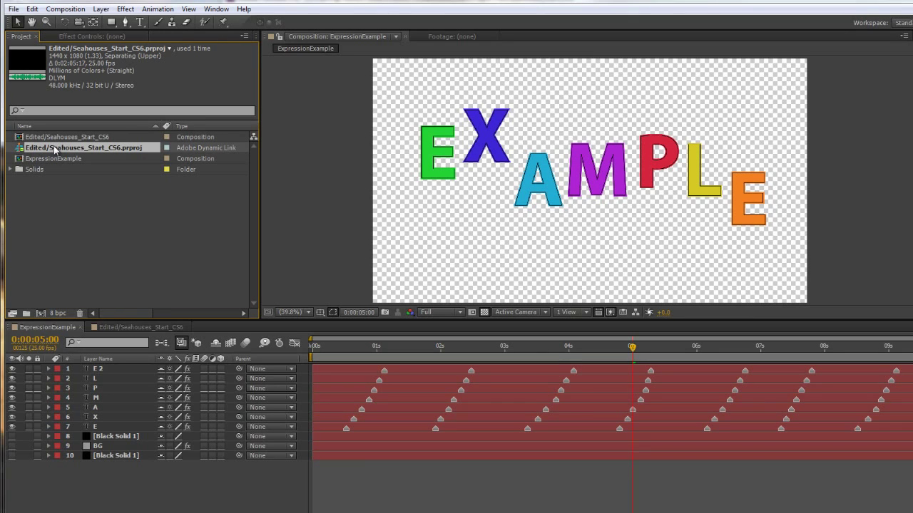
{"action": "left_click_drag", "start_coordinate": [55, 148], "coordinate": [54, 499]}
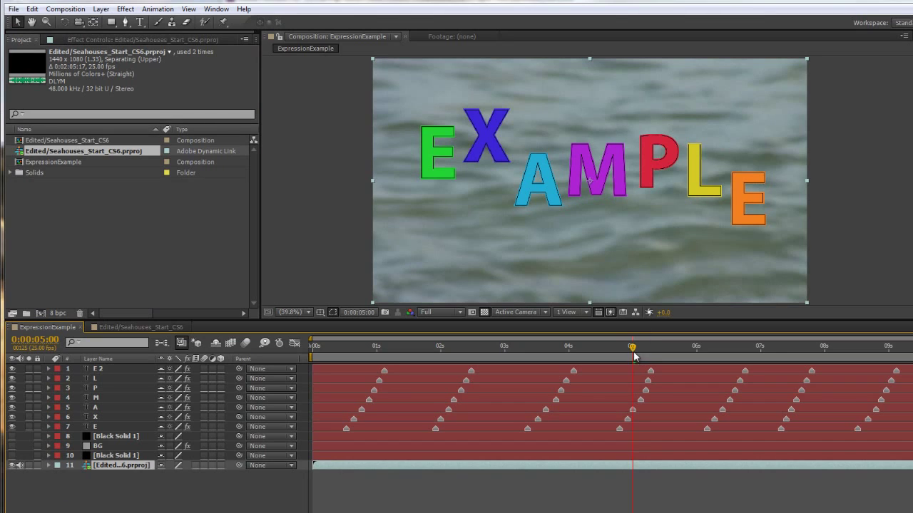
{"action": "left_click_drag", "start_coordinate": [685, 357], "coordinate": [668, 375]}
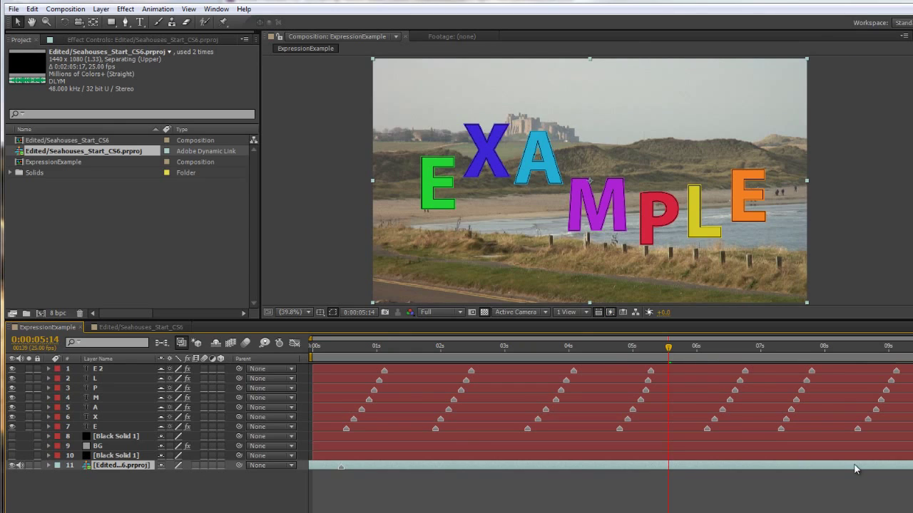
{"action": "left_click_drag", "start_coordinate": [853, 468], "coordinate": [579, 477]}
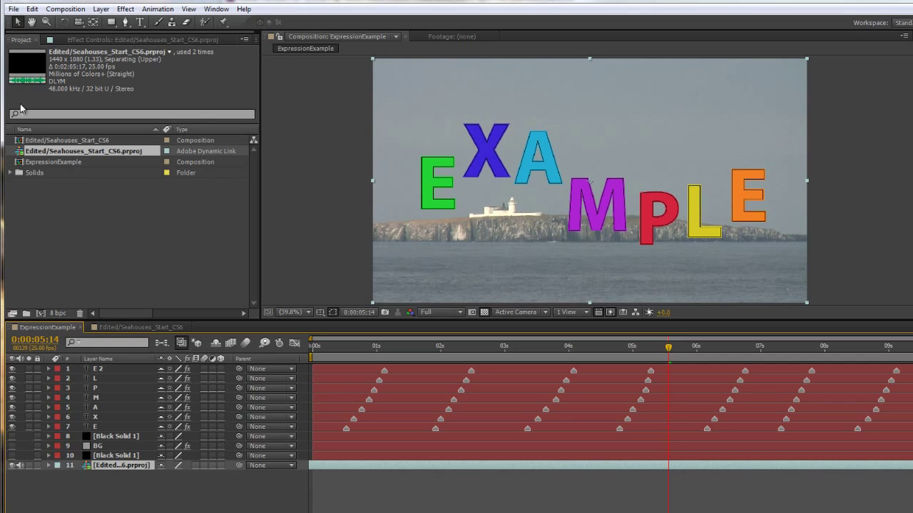
Step: Review After Effects' File > Adobe Dynamic Link submenu, close it, and bring Premiere Pro forward
{"action": "left_click", "coordinate": [14, 9]}
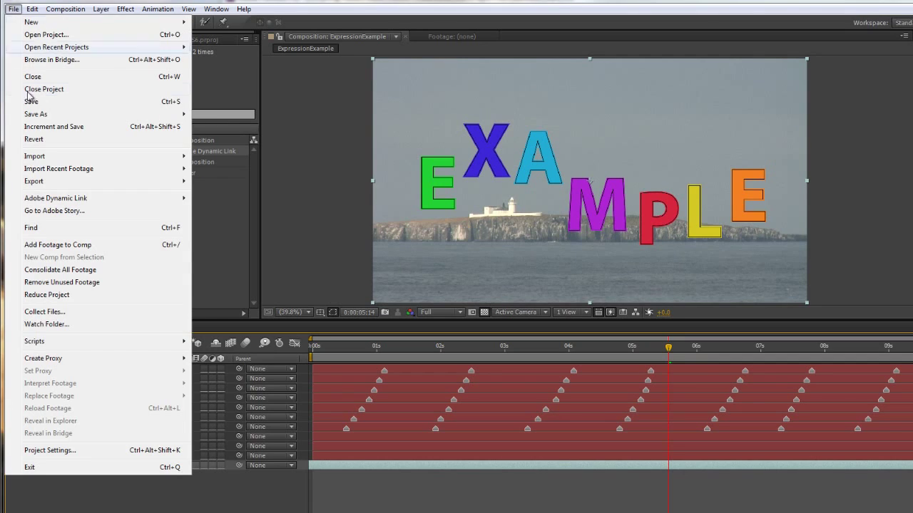
{"action": "mouse_move", "coordinate": [46, 200]}
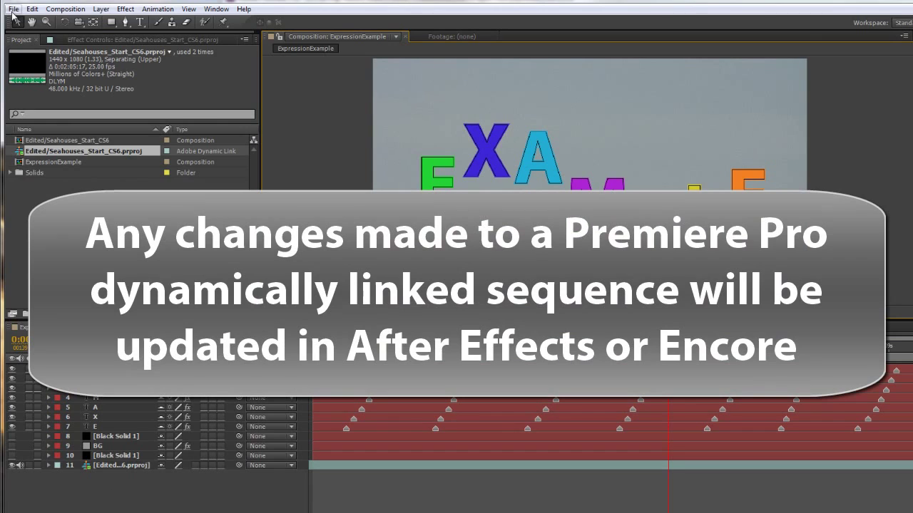
{"action": "left_click", "coordinate": [12, 9]}
{"action": "left_click", "coordinate": [42, 195]}
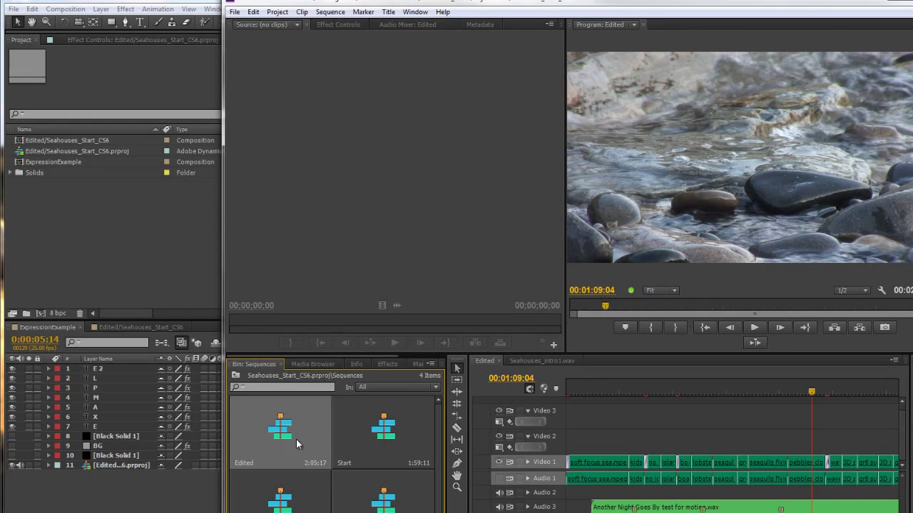
Step: Drag Seahouses_intro1.wav from the Sequences bin into After Effects' Project panel, then return to After Effects
{"action": "left_click", "coordinate": [378, 438]}
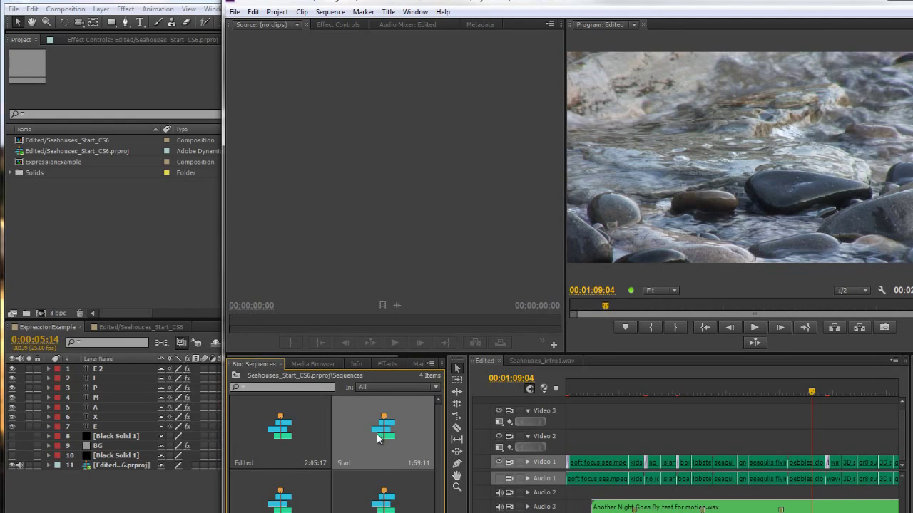
{"action": "left_click_drag", "start_coordinate": [383, 499], "coordinate": [26, 233]}
{"action": "left_click", "coordinate": [34, 222]}
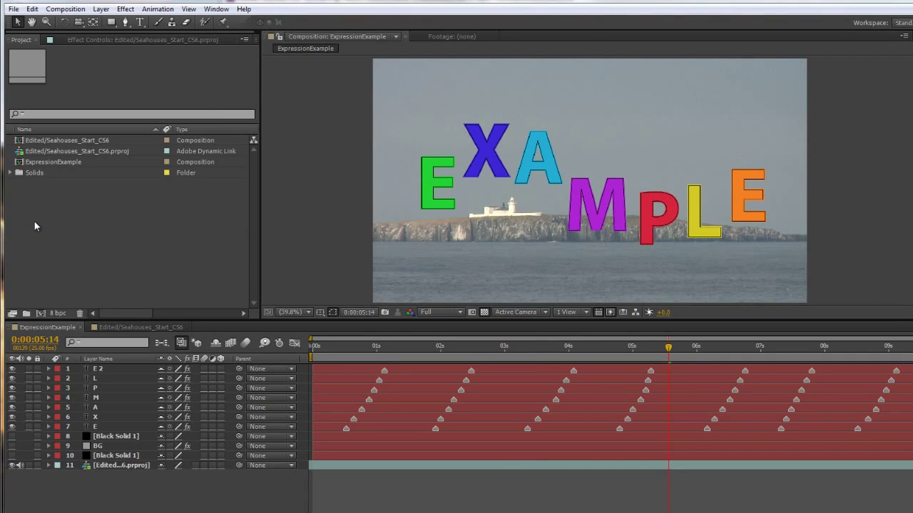